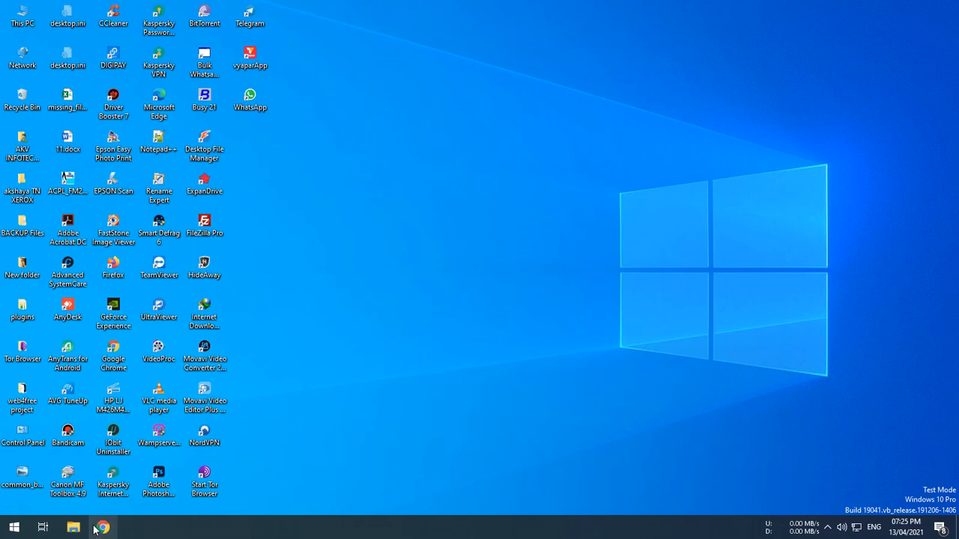
Open the WampServer tray menu and load the localhost homepage in the browser.
click(827, 527)
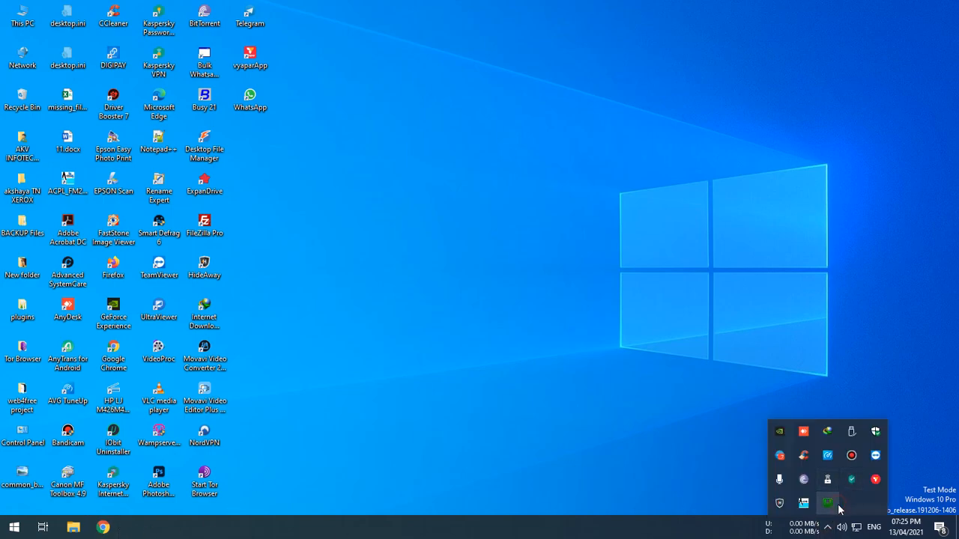
click(837, 506)
click(825, 515)
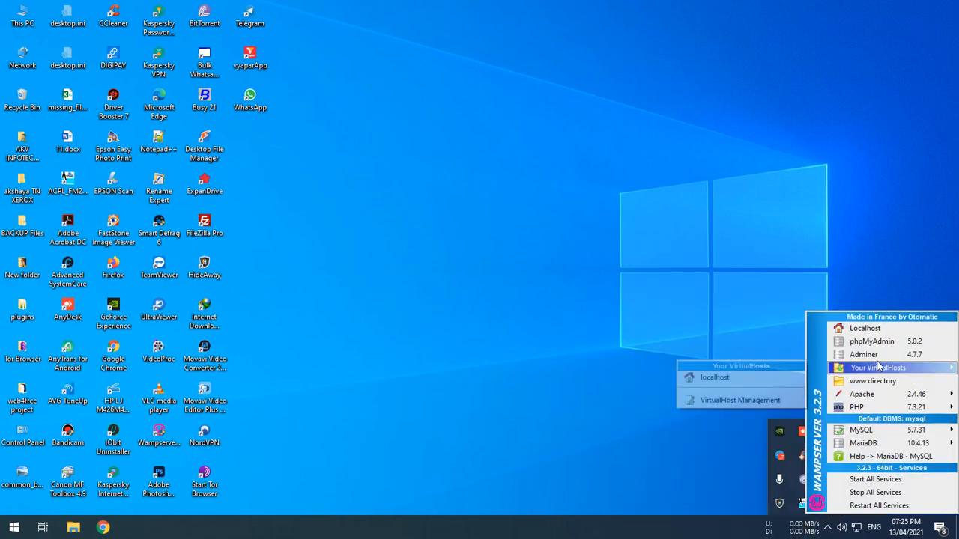
click(868, 329)
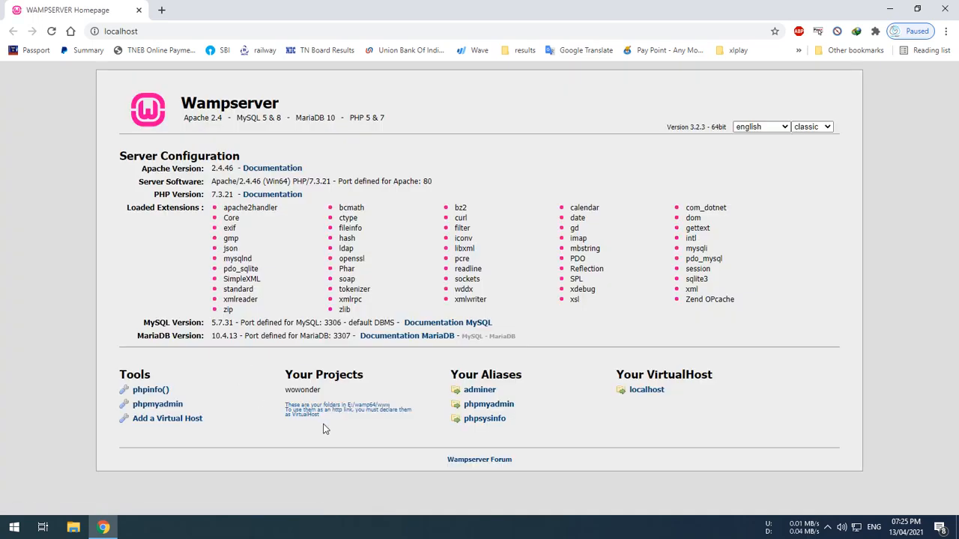
Go to localhost/wowonder to reach the WoWonder installer's Terms of use page.
drag(324, 395, 285, 391)
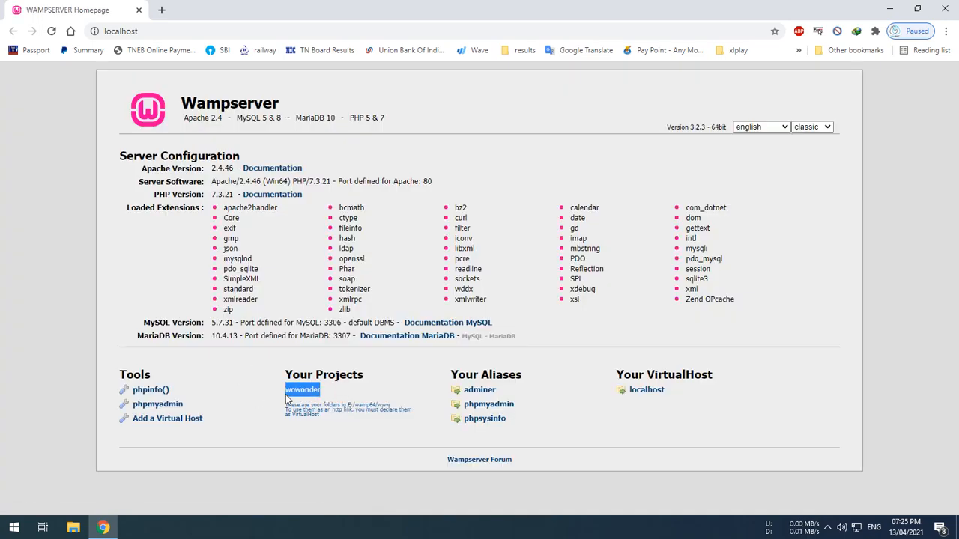
click(148, 30)
click(148, 28)
text(/)
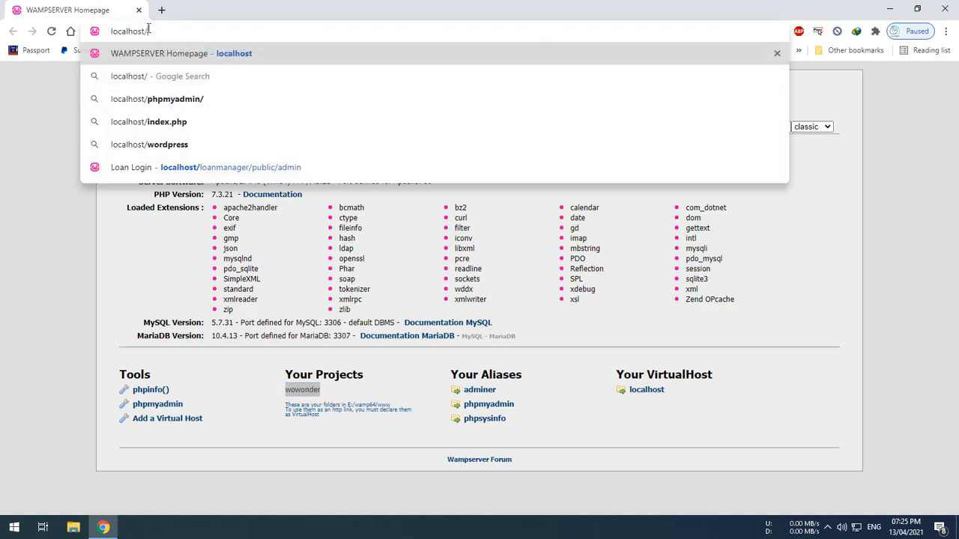
text(w)
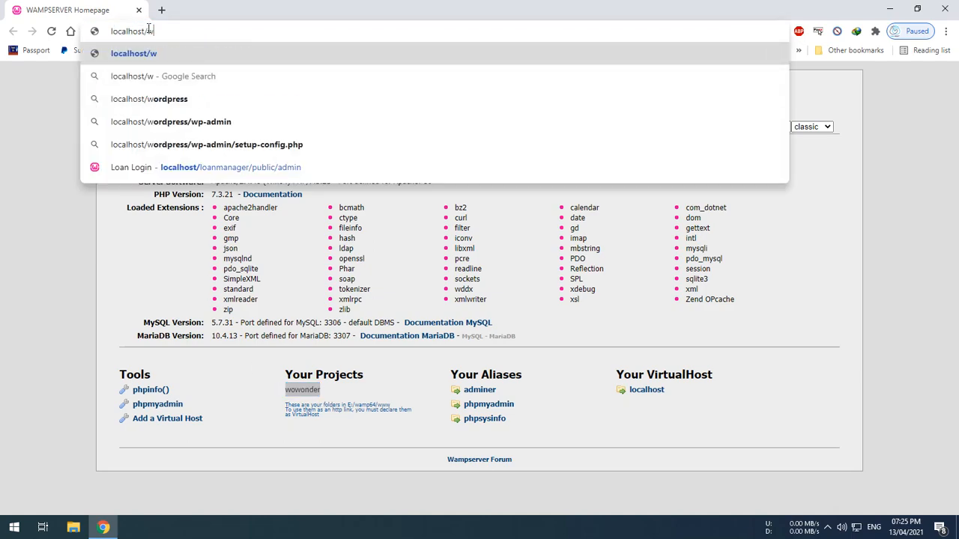
text(owonder)
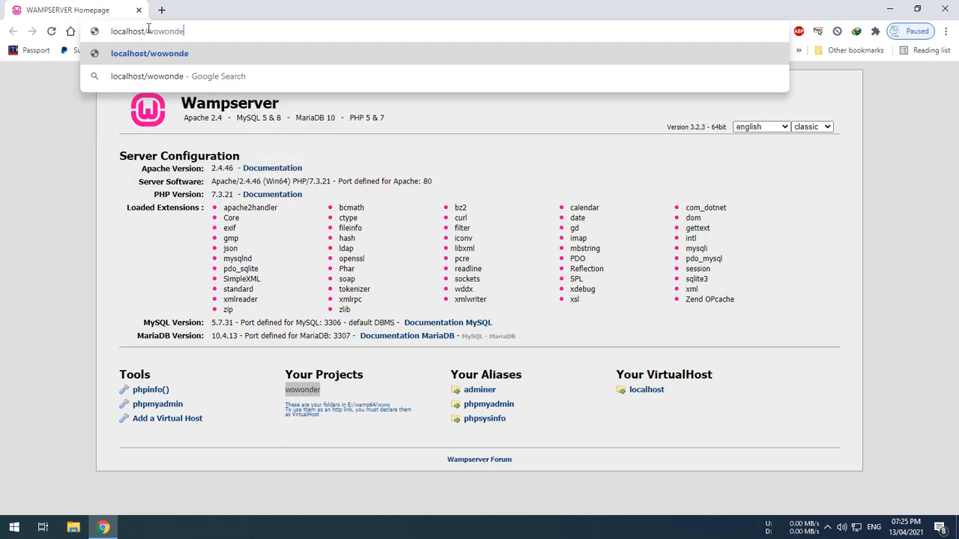
key(Return)
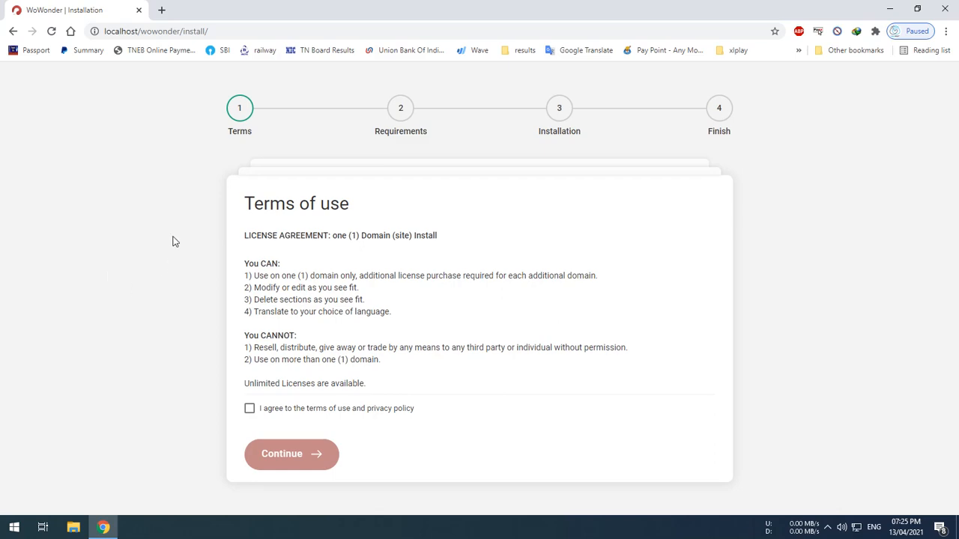
Accept the terms, check that all requirements are met, and continue to the Installation form.
click(249, 409)
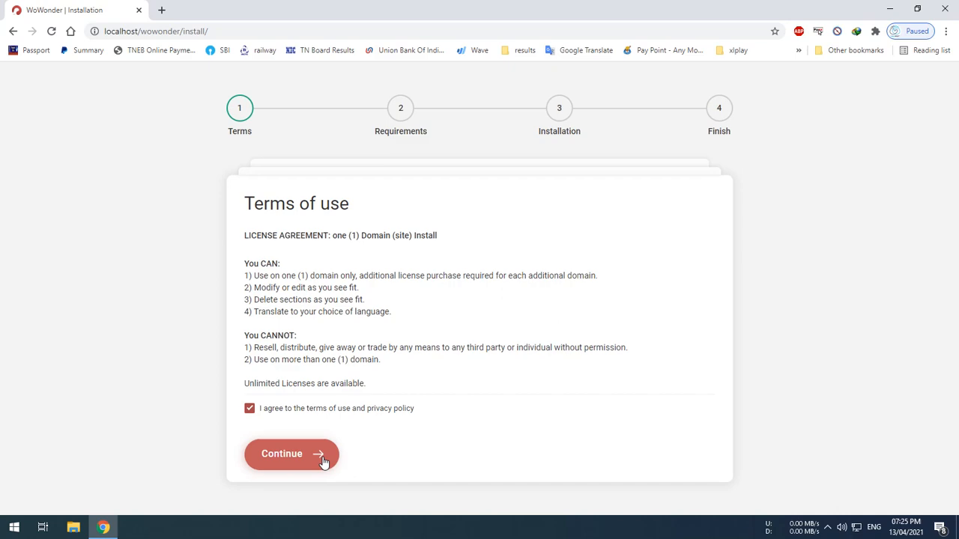
click(324, 462)
scroll(411, 373, down, 1)
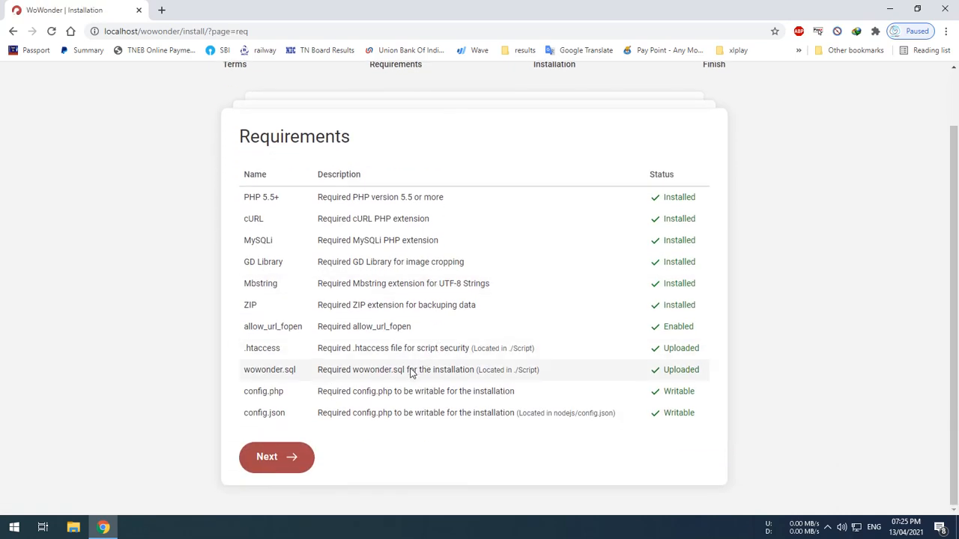
drag(242, 199, 329, 411)
click(421, 438)
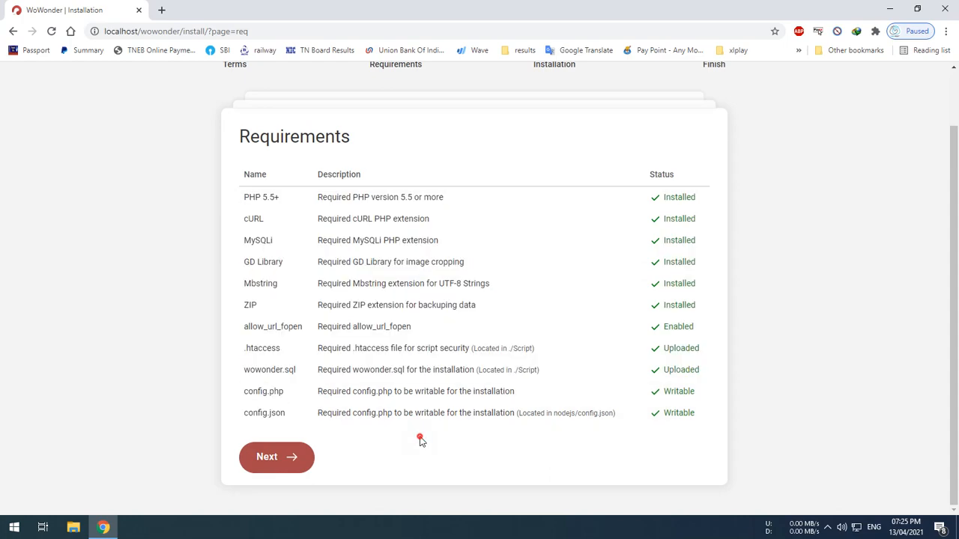
click(297, 466)
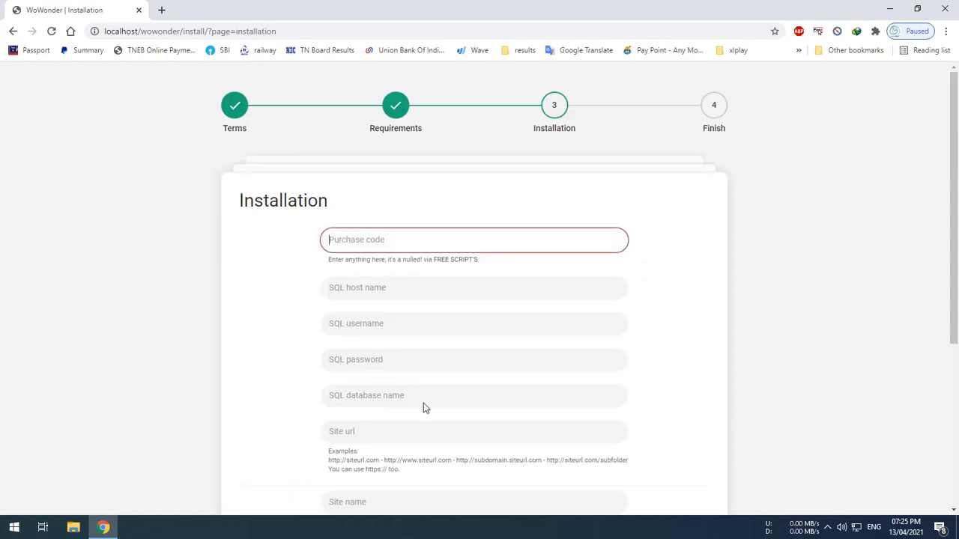
Enter a placeholder value in the Purchase code field, leaving the SQL fields empty.
scroll(435, 239, down, 1)
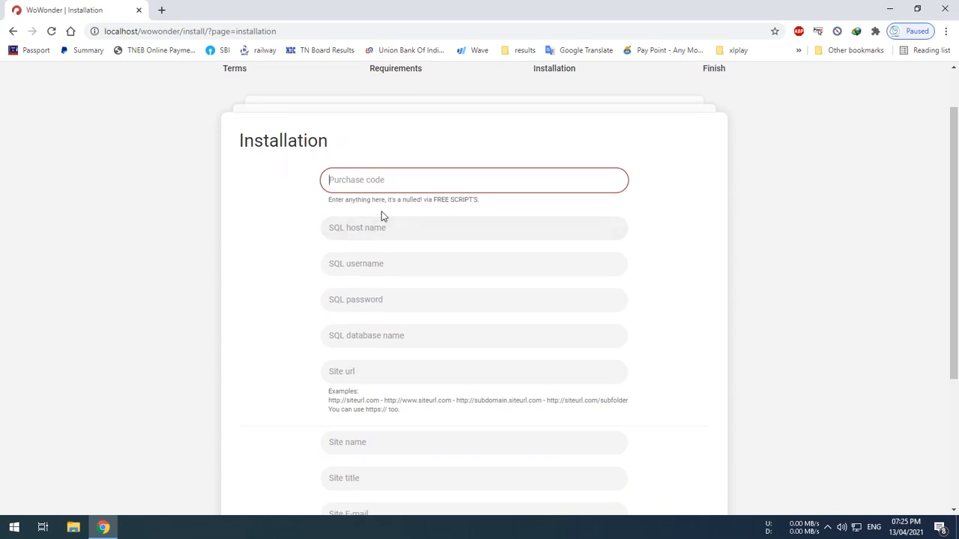
click(433, 184)
text(SOME N)
key(BackSpace)
key(BackSpace)
key(BackSpace)
key(BackSpace)
key(BackSpace)
key(BackSpace)
text(NULLED BY WEB4FREE.IN)
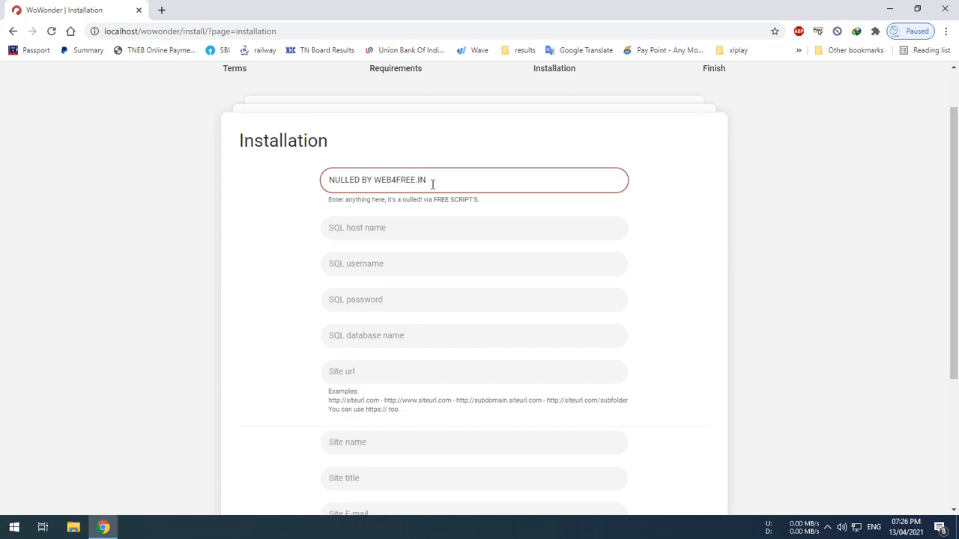
click(408, 232)
click(465, 180)
text((ANYTHING)
click(428, 227)
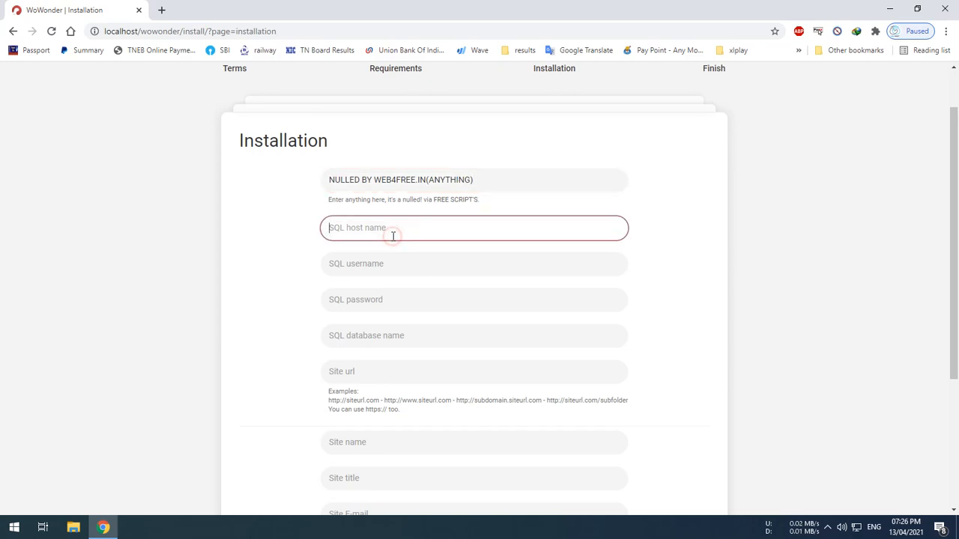
In a new localhost tab, log in to phpMyAdmin as root, keeping the installer open.
click(161, 10)
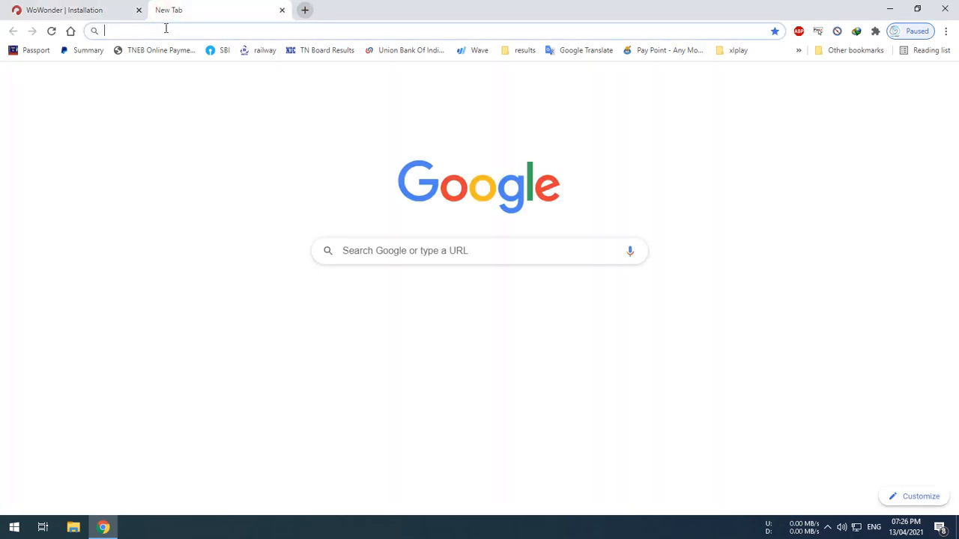
text(LOC)
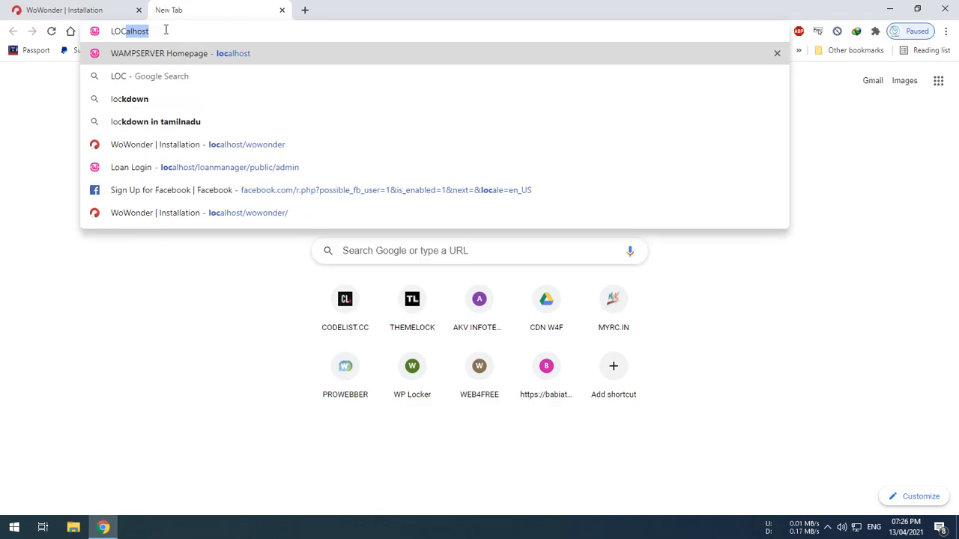
key(Return)
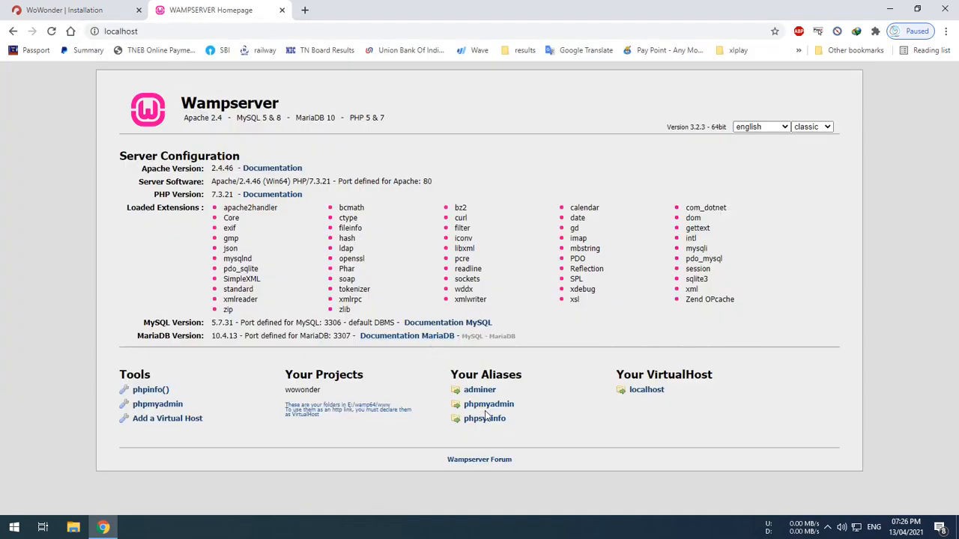
click(500, 407)
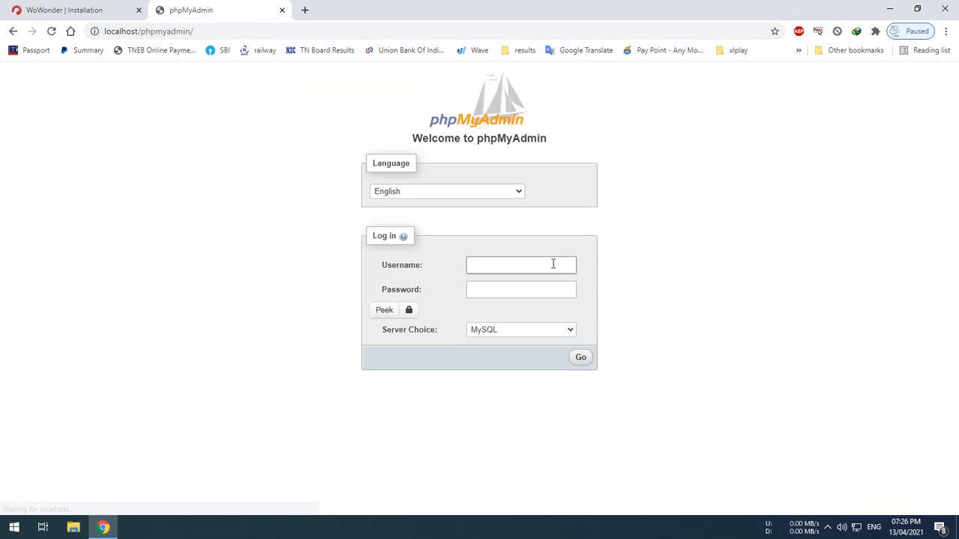
text(root)
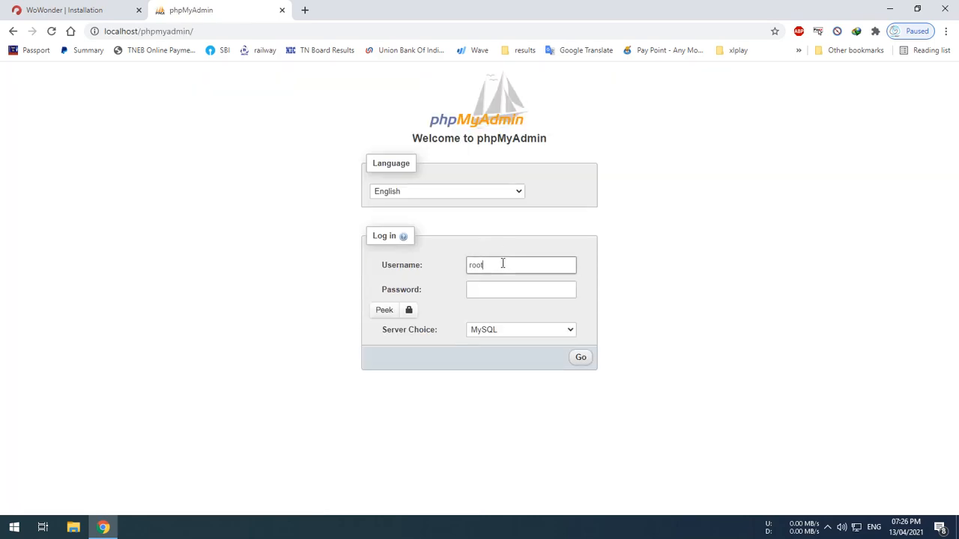
click(581, 358)
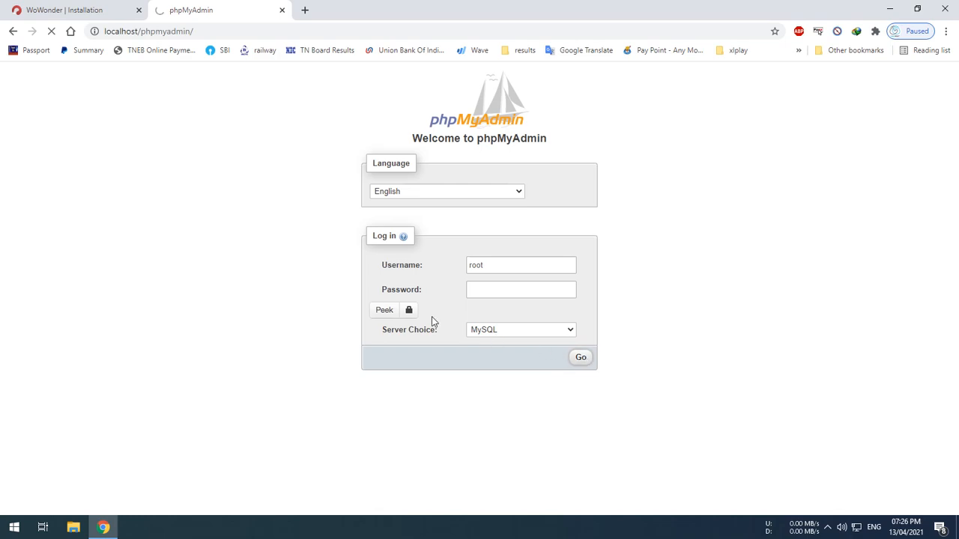
click(22, 7)
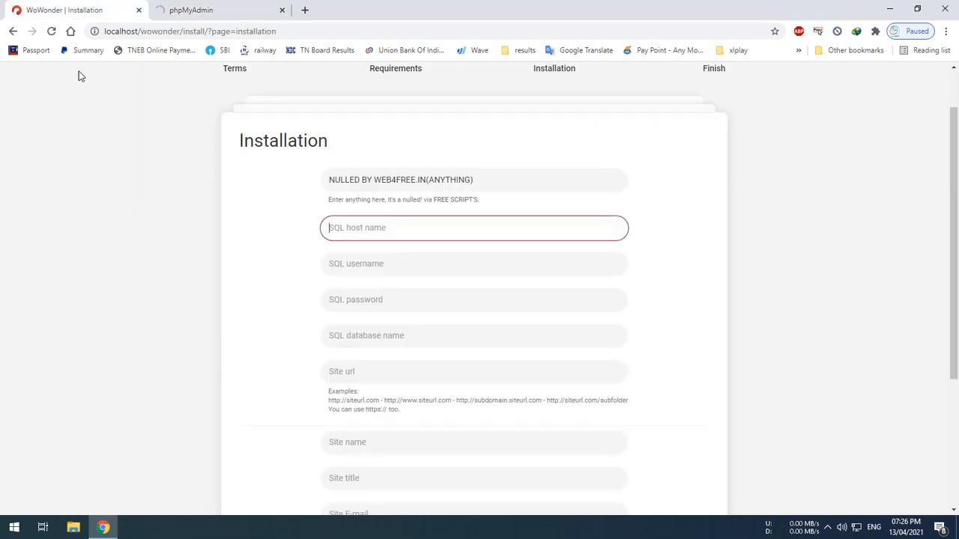
Enter SQL host name localhost and SQL username root in the installer form.
text(lo)
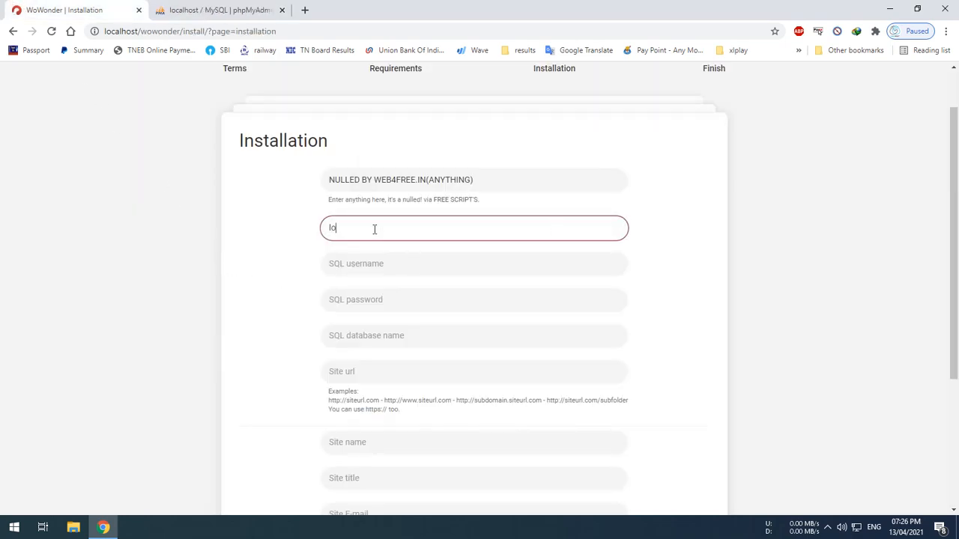
key(BackSpace)
key(BackSpace)
text(localhos)
key(Tab)
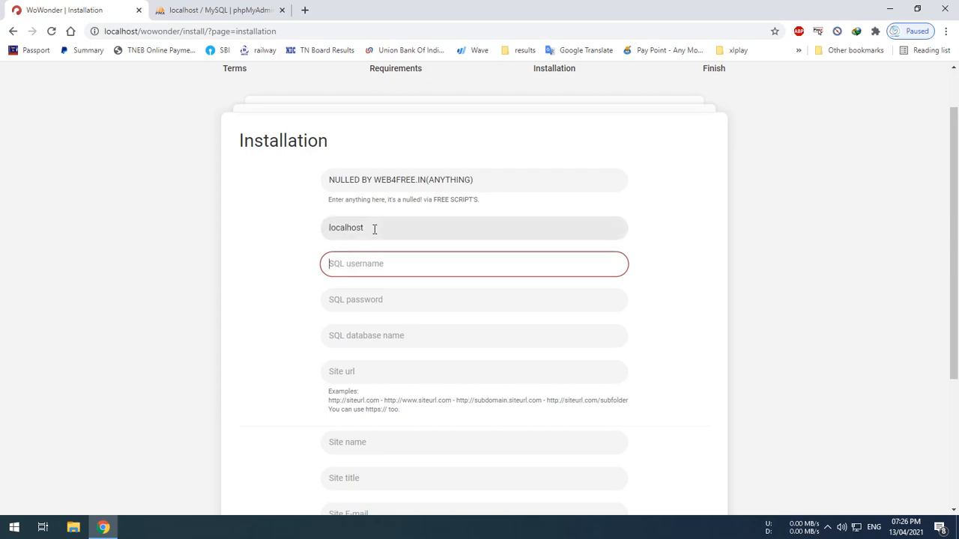
text(root)
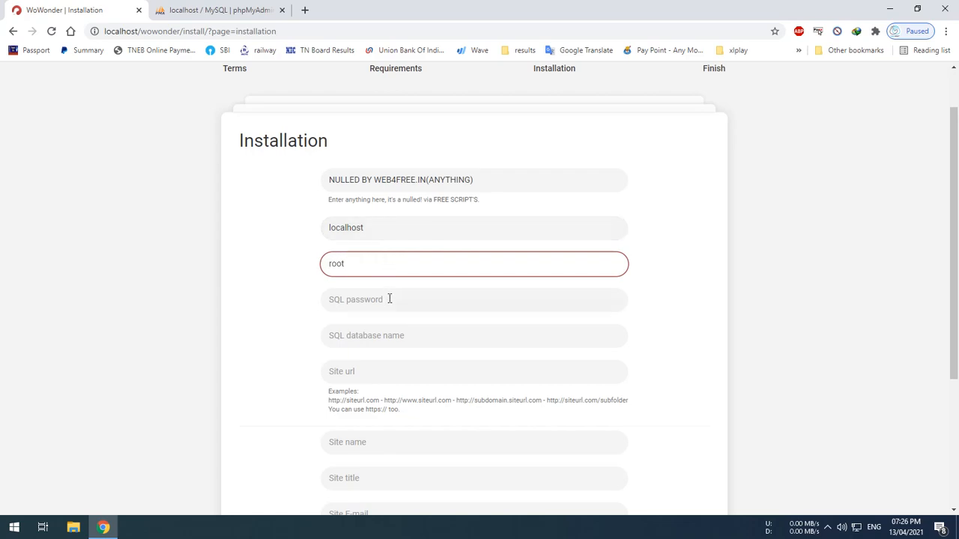
click(390, 299)
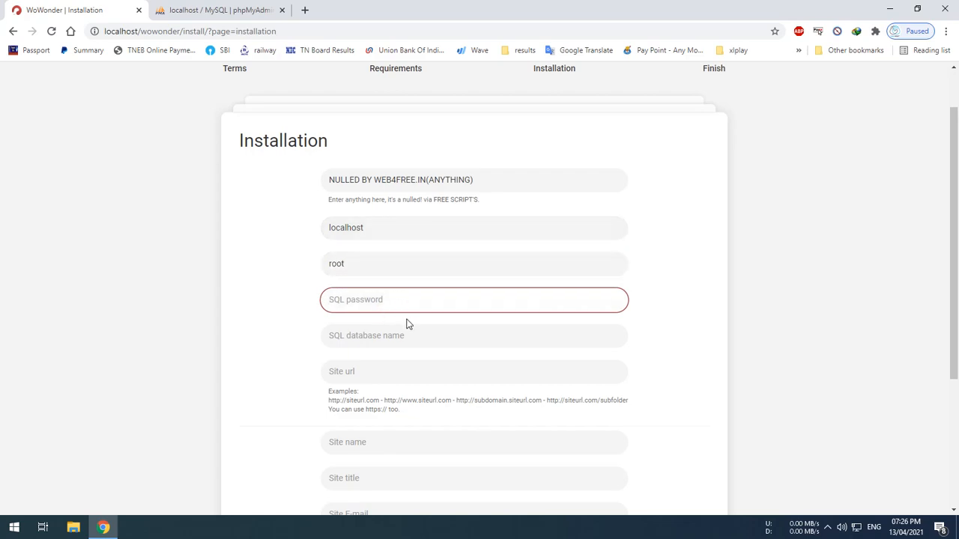
click(209, 6)
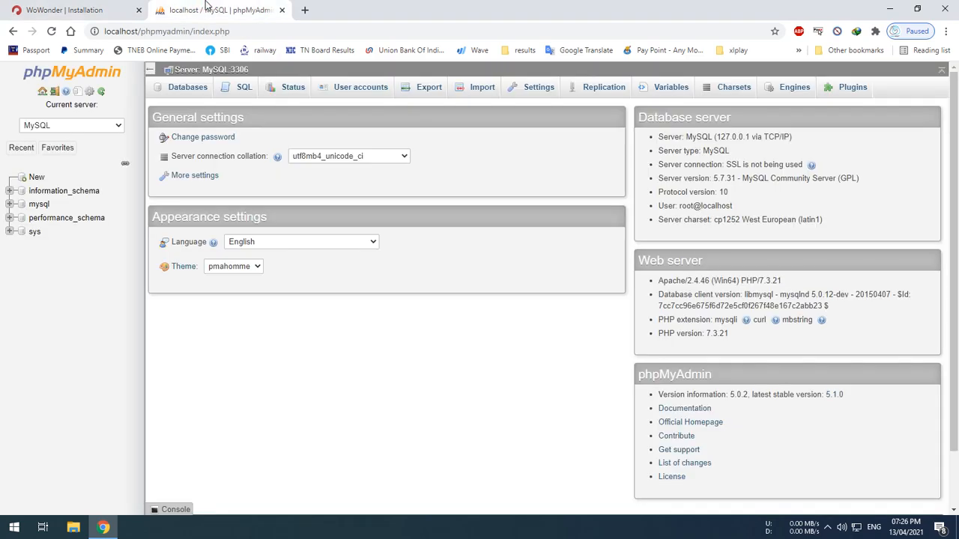
Create a new phpMyAdmin database named wowonder from the Databases tab.
click(35, 178)
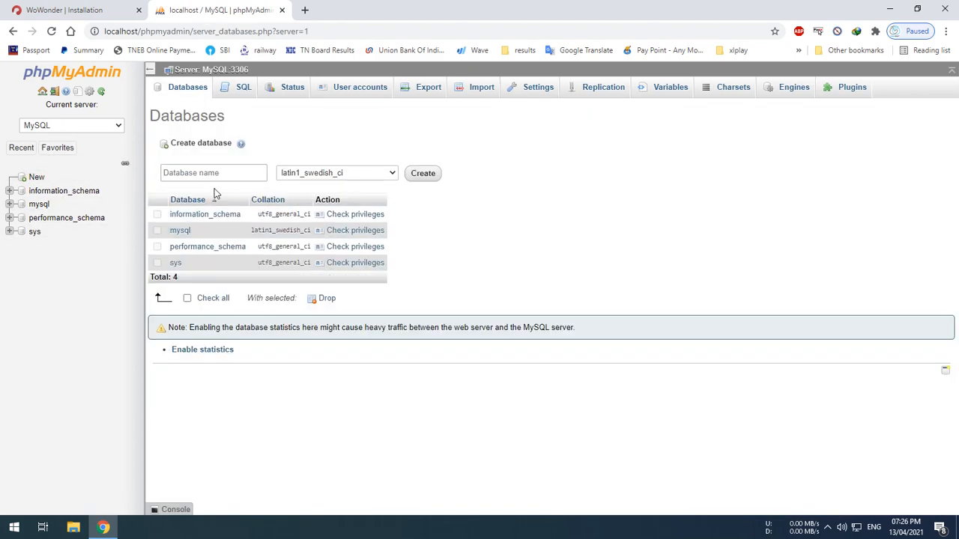
click(213, 174)
text(wowonder)
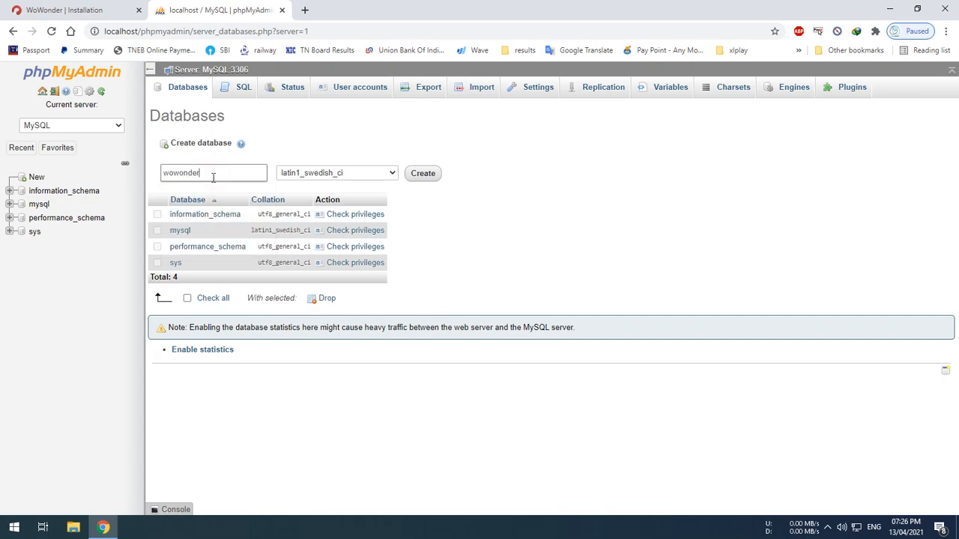
click(434, 177)
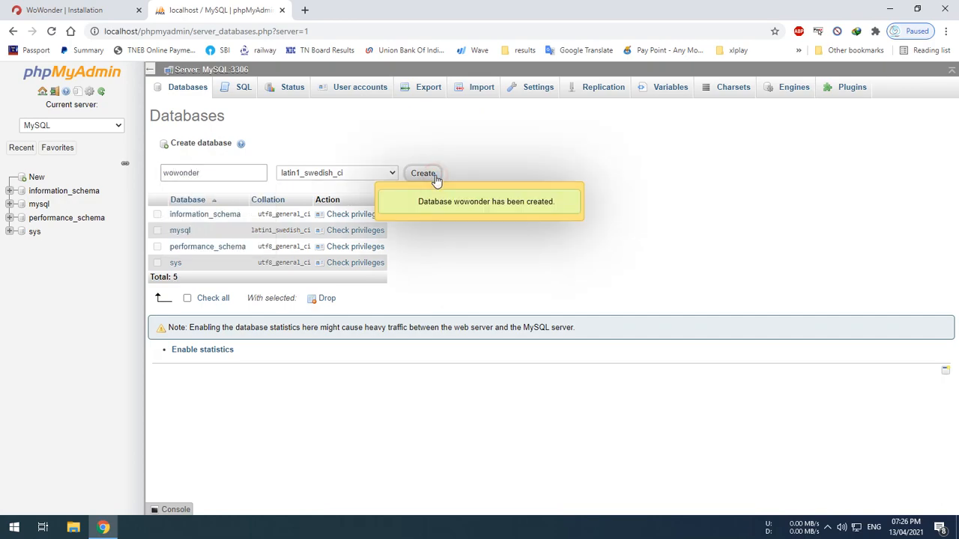
Copy the wowonder database name from phpMyAdmin into the SQL database name field.
click(84, 9)
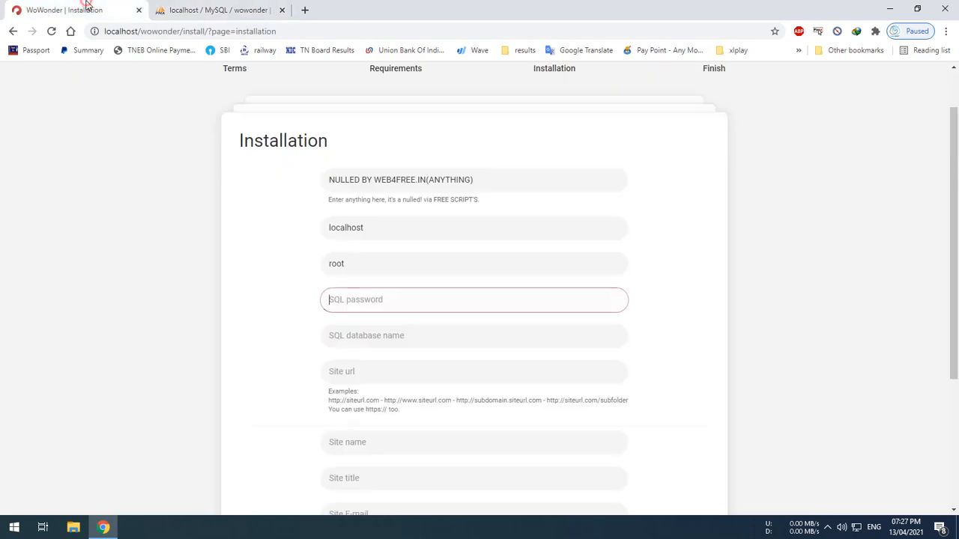
click(255, 10)
drag(75, 245, 33, 249)
key(ctrl+c)
click(72, 9)
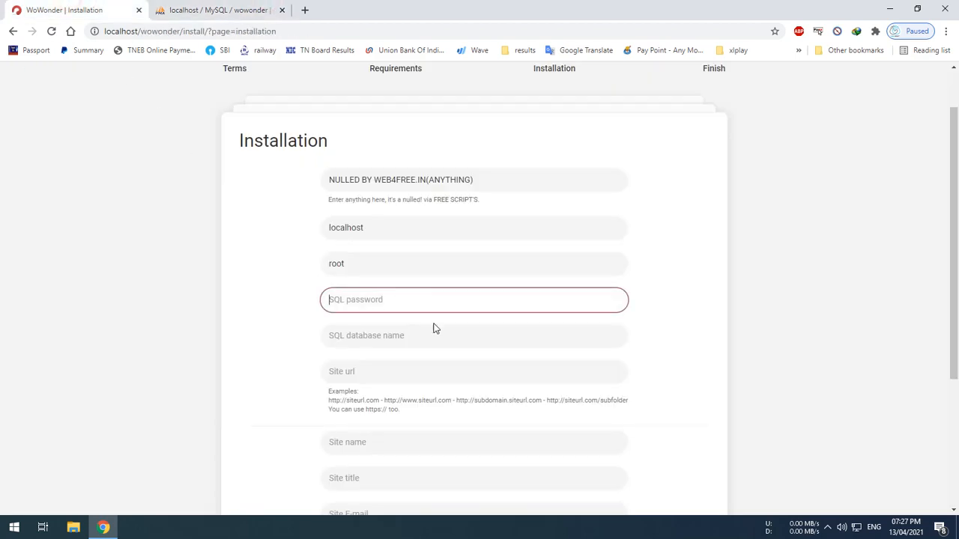
click(423, 340)
key(ctrl+v)
Set site URL localhost/wowonder, and site name and title both 'wowounder demo'.
click(431, 365)
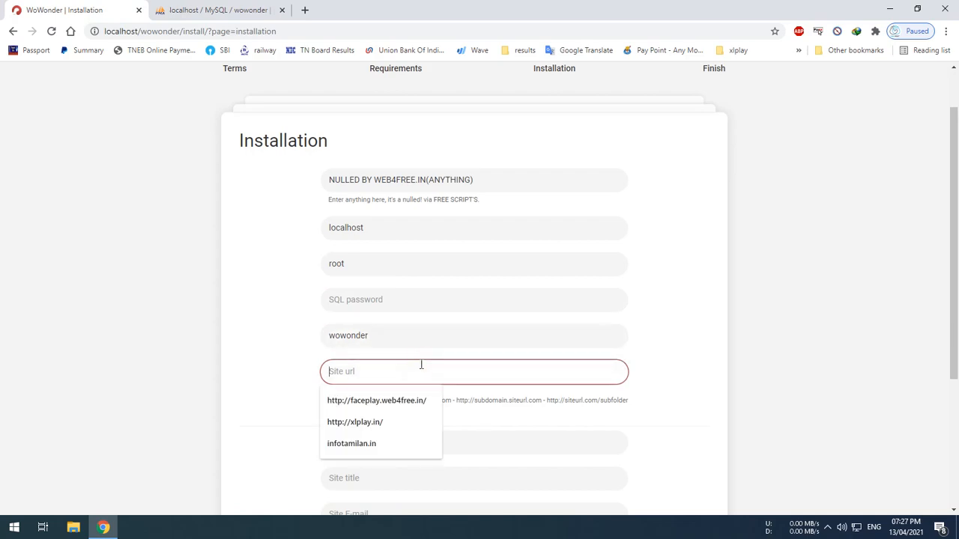
key(Escape)
text(localhost/wowonder)
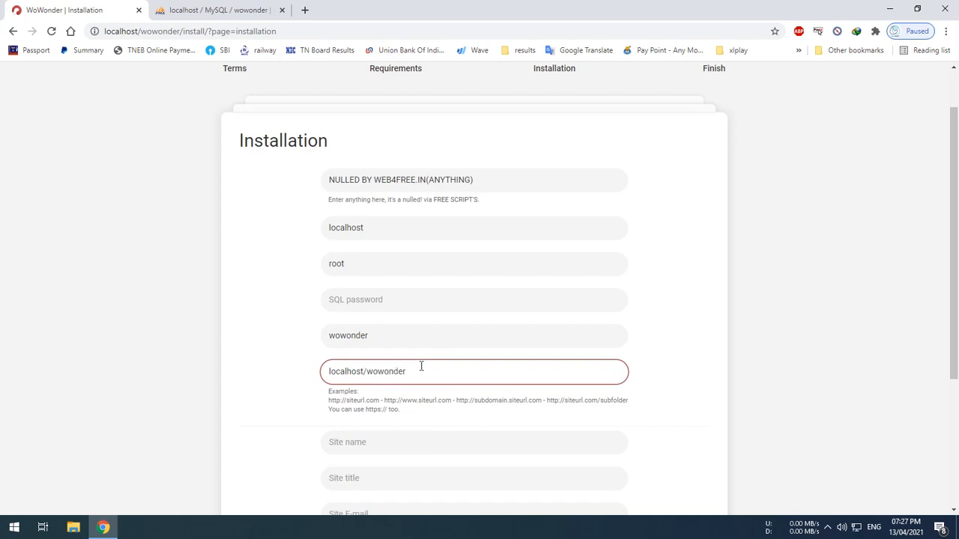
scroll(364, 386, down, 1)
click(364, 383)
text(wowounder dem)
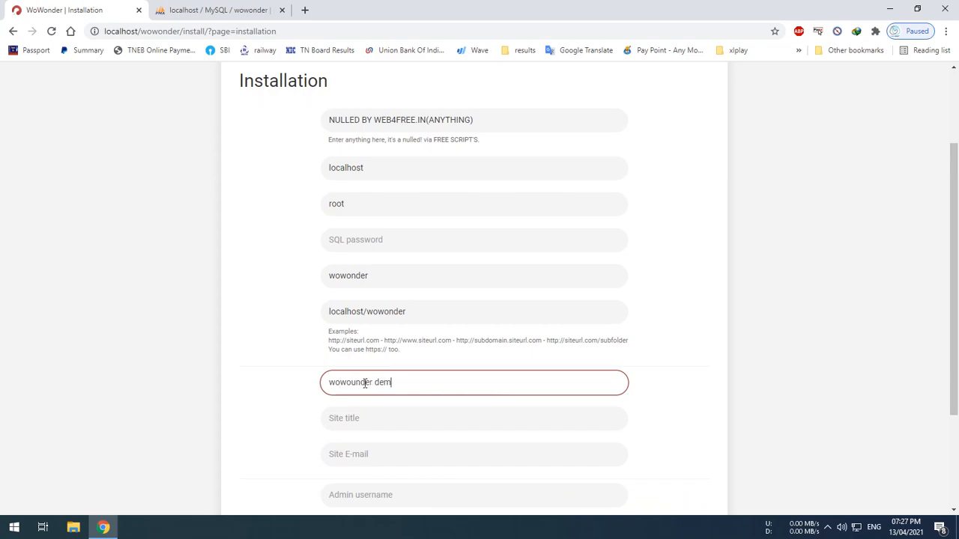
text(o)
key(Tab)
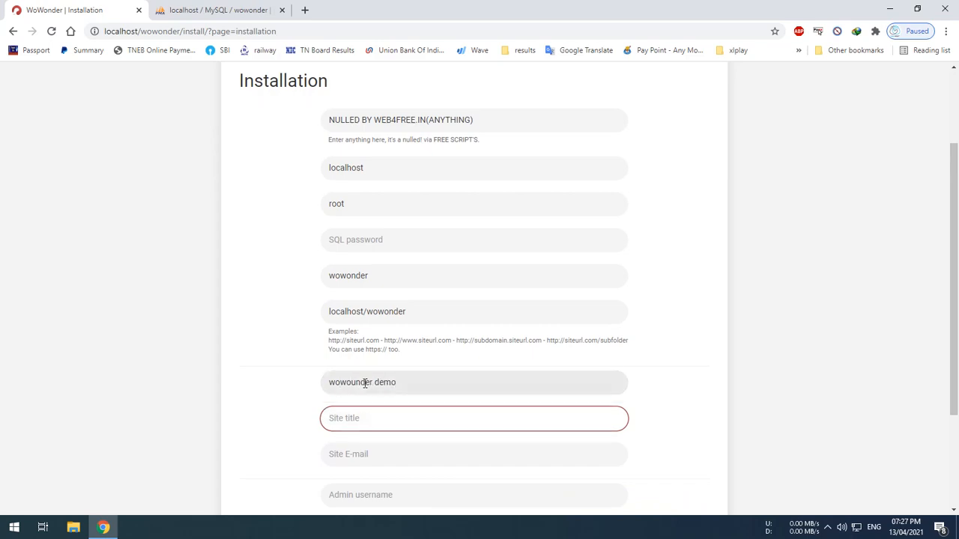
key(shift+Tab)
key(ctrl+c)
key(Tab)
key(ctrl+v)
Fill in the site e-mail, admin username and admin password, then submit the installation.
key(Tab)
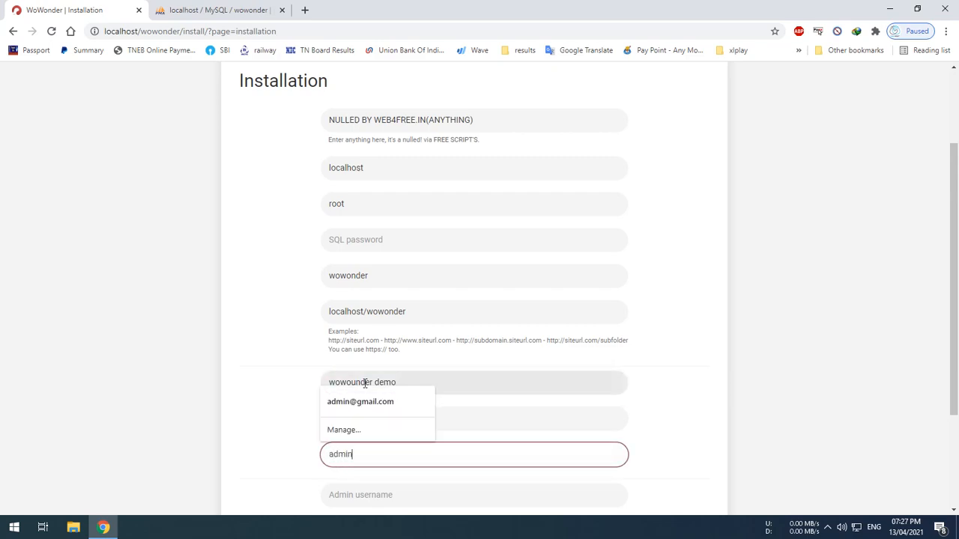
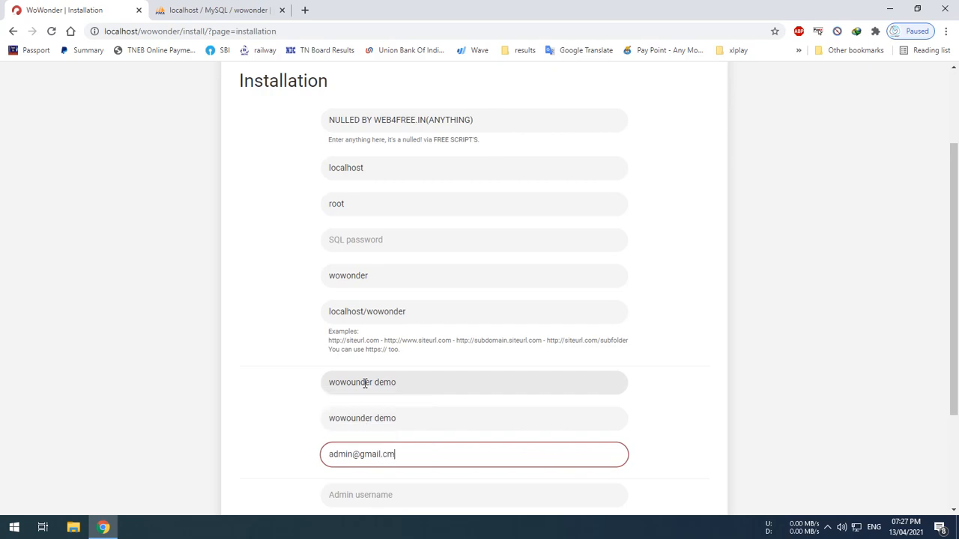
key(Tab)
scroll(365, 384, down, 2)
text(as)
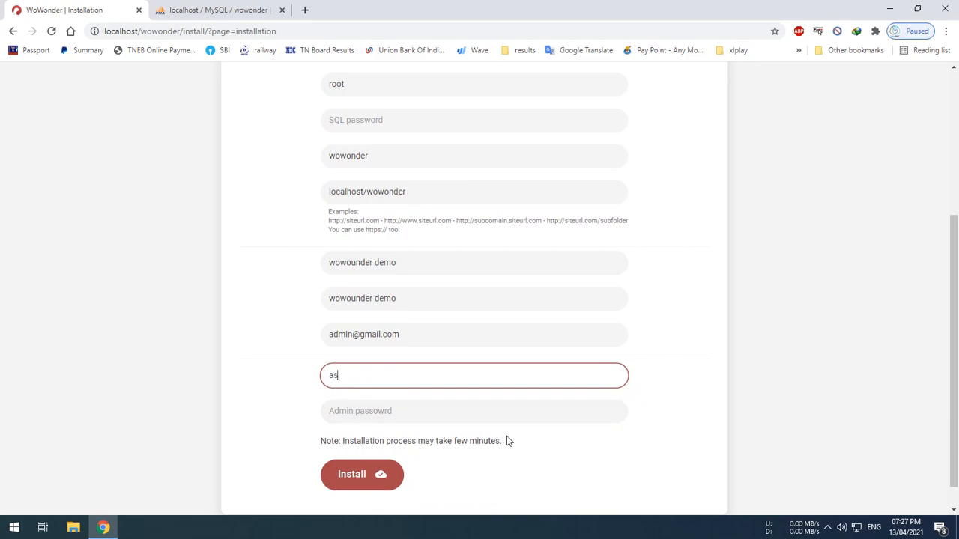
text(dmin)
key(Tab)
text(ad)
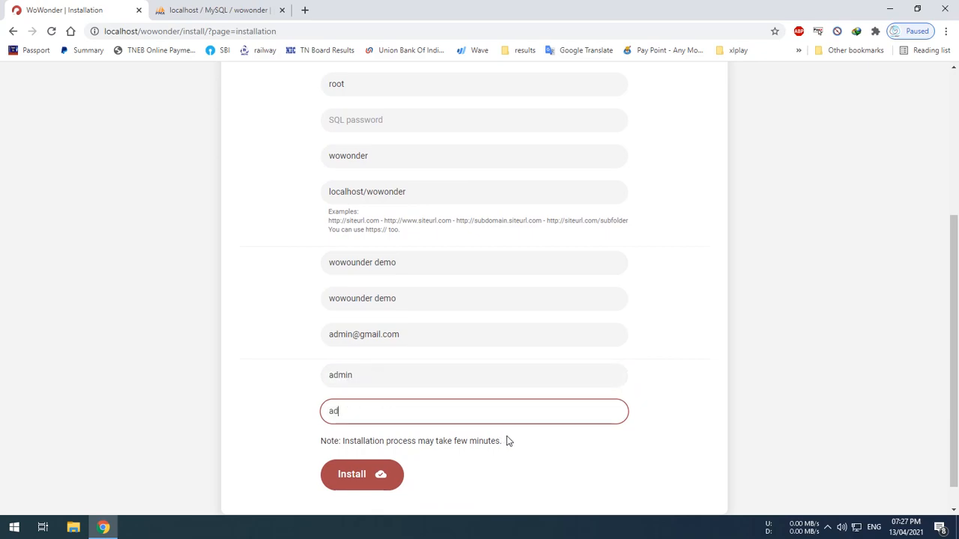
text(min)
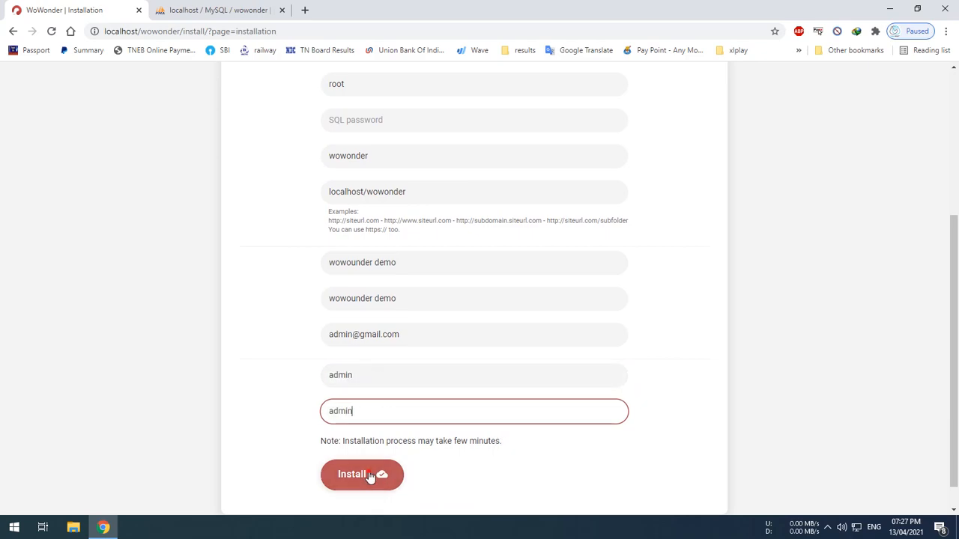
click(367, 475)
scroll(469, 287, down, 4)
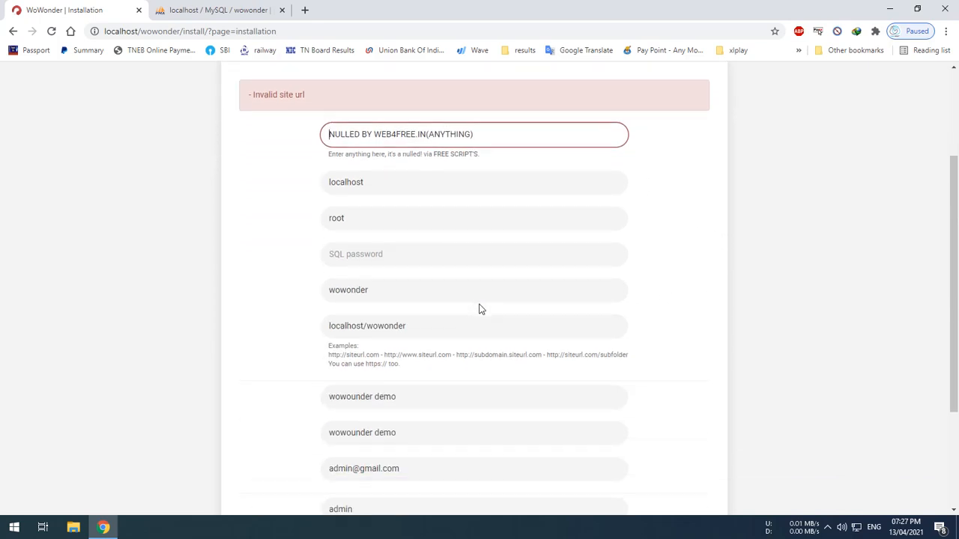
click(326, 177)
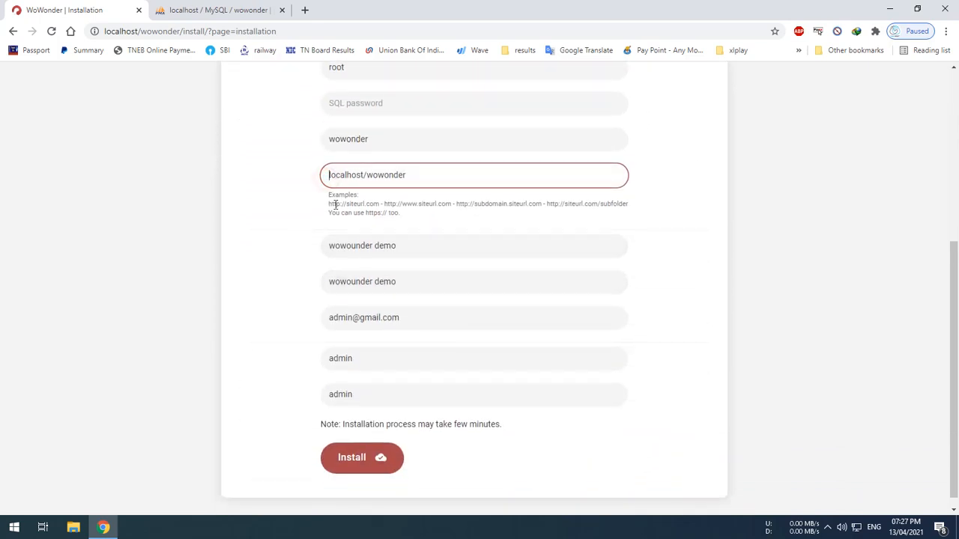
text(https)
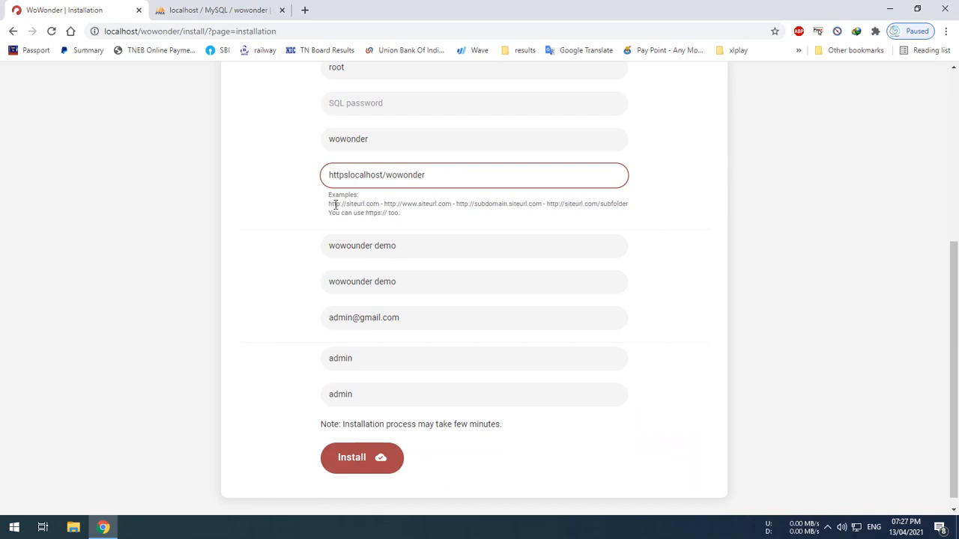
key(BackSpace)
text(://)
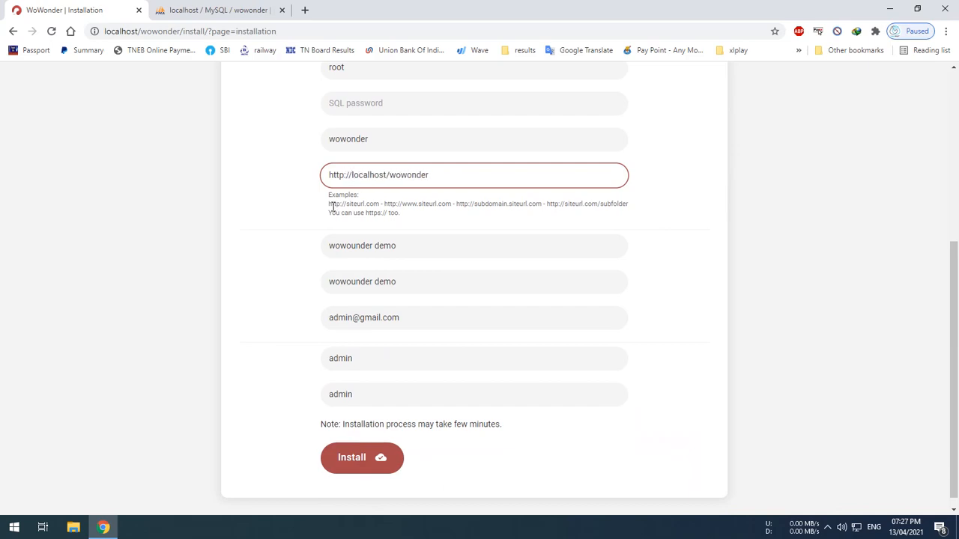
click(421, 229)
scroll(391, 458, up, 1)
scroll(391, 458, up, 3)
scroll(394, 435, down, 4)
click(371, 448)
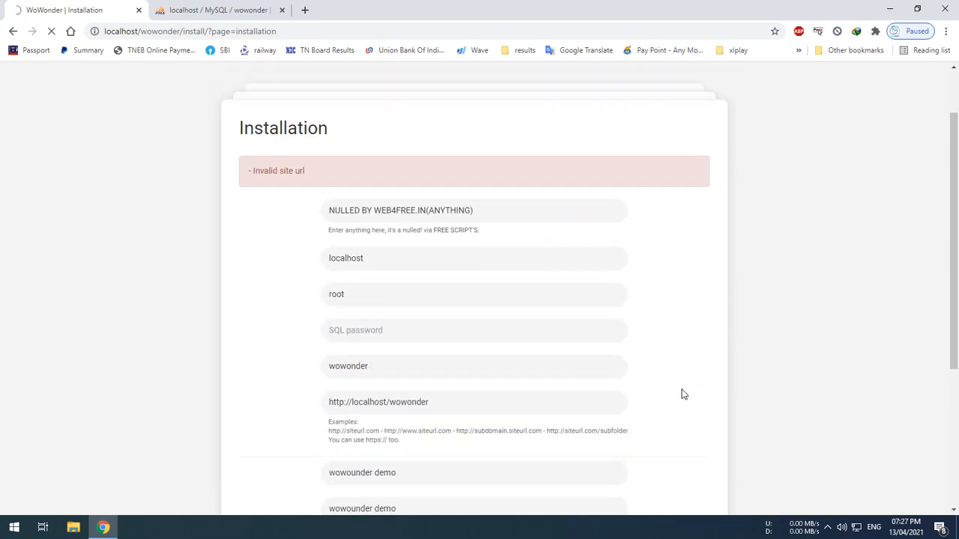
scroll(518, 319, down, 2)
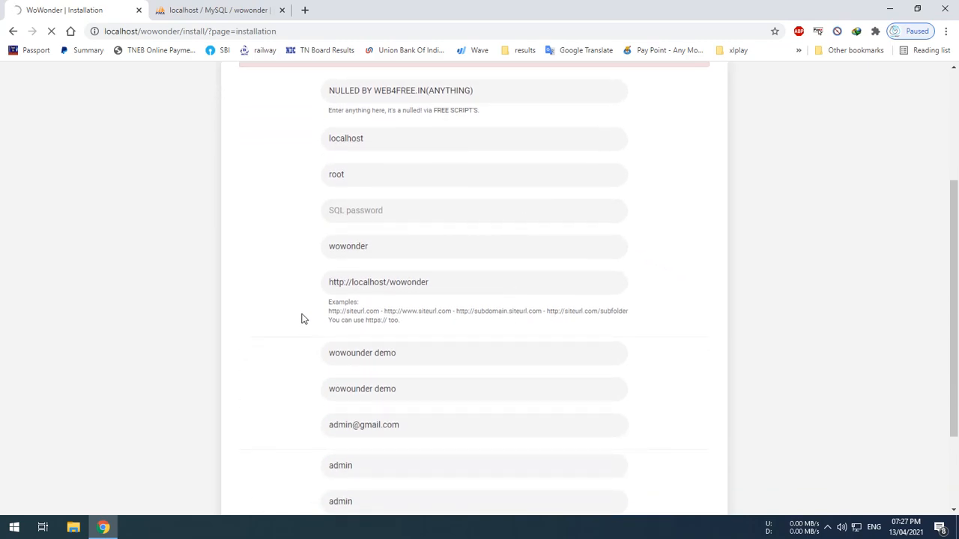
scroll(301, 318, up, 3)
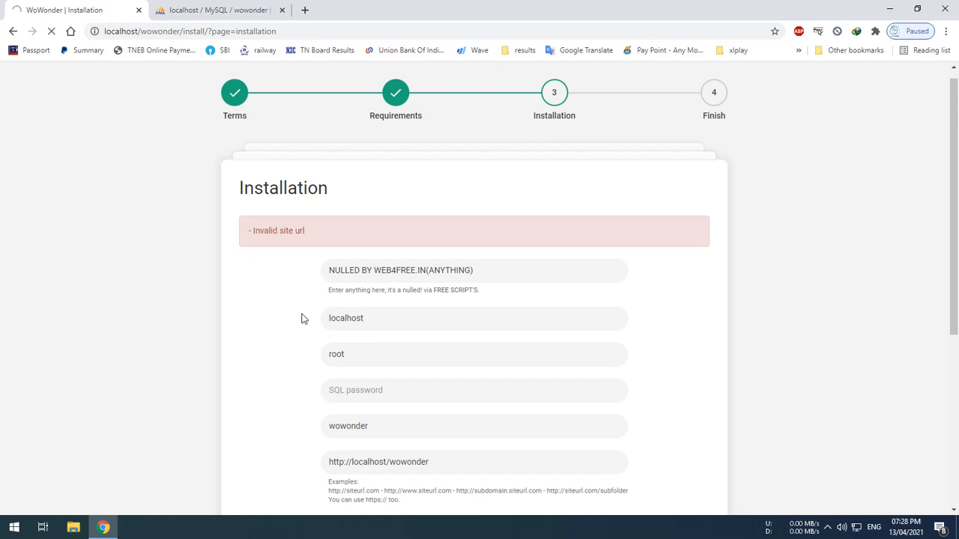
Let the installation finish, then open the new wowounder demo site's Login page.
scroll(301, 318, down, 4)
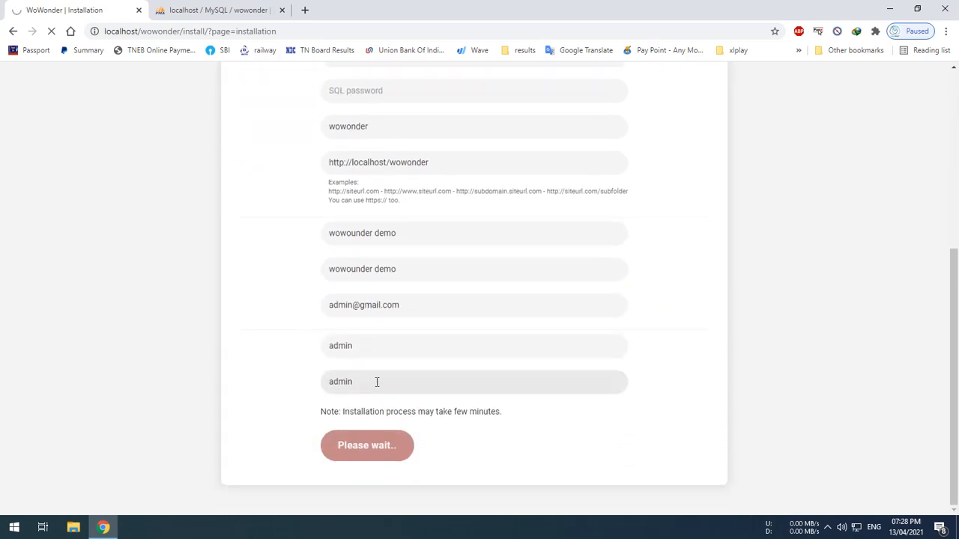
click(377, 382)
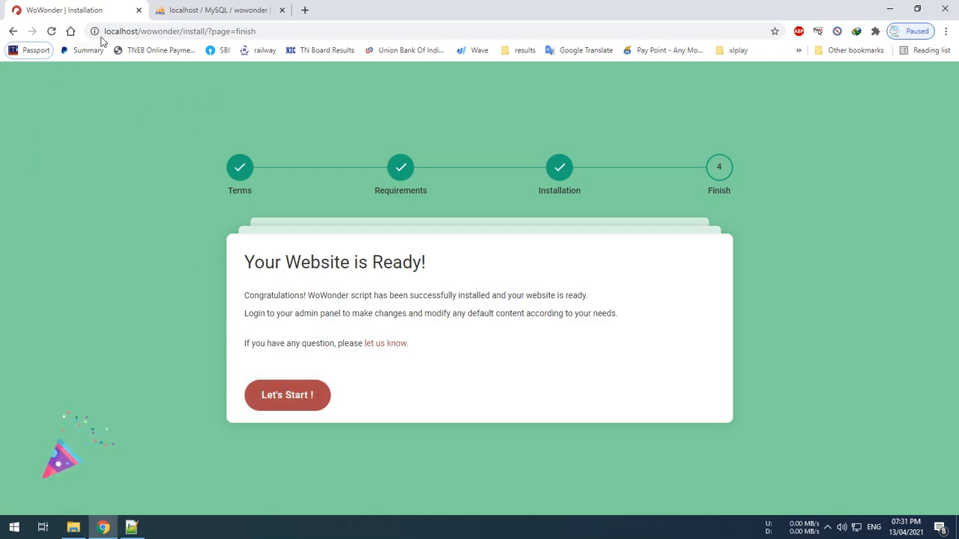
click(274, 391)
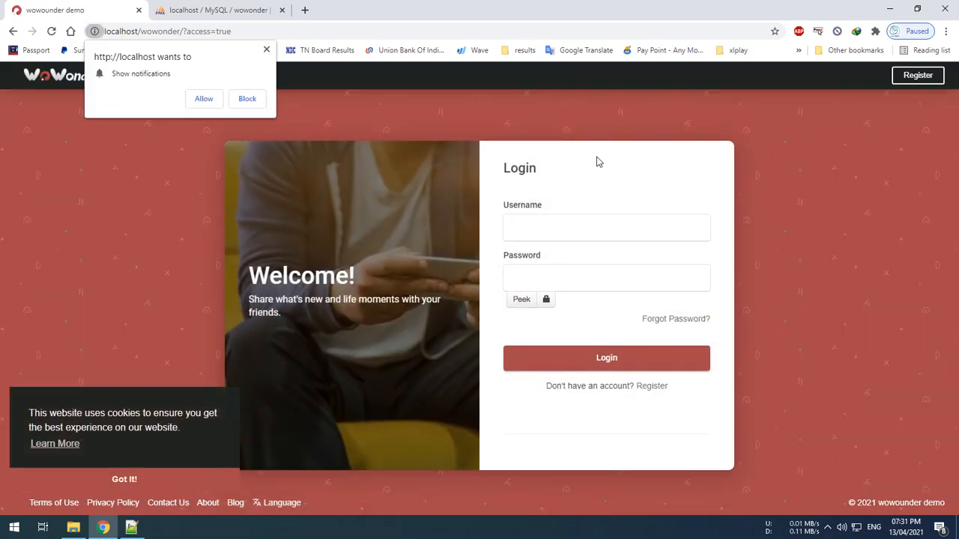
Block the notifications prompt, then log in with the admin username and the account password.
click(250, 101)
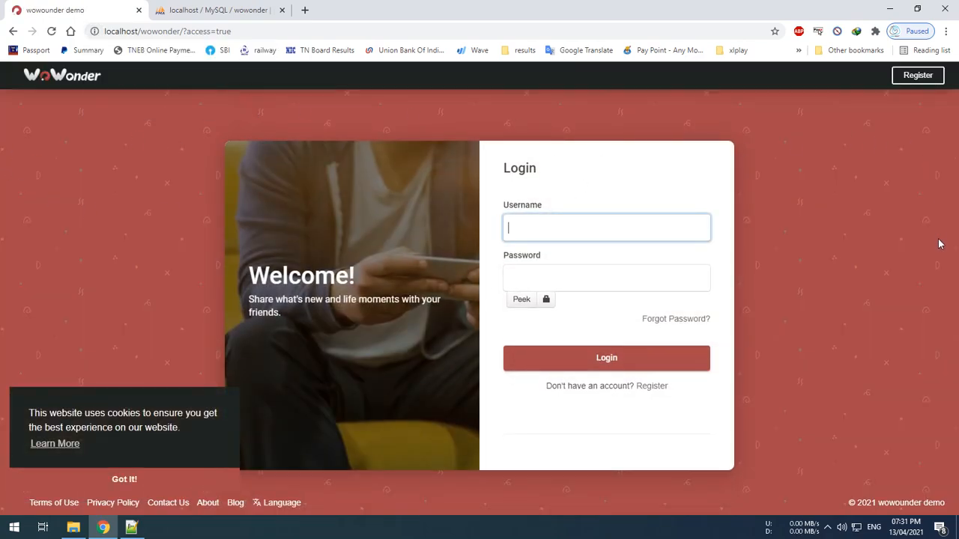
text(admin)
key(Tab)
text(admin)
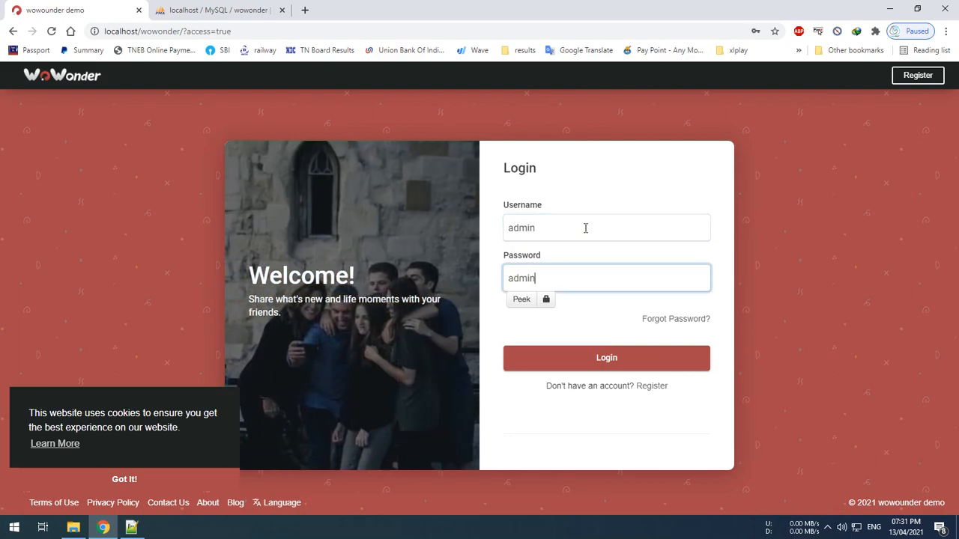
click(553, 355)
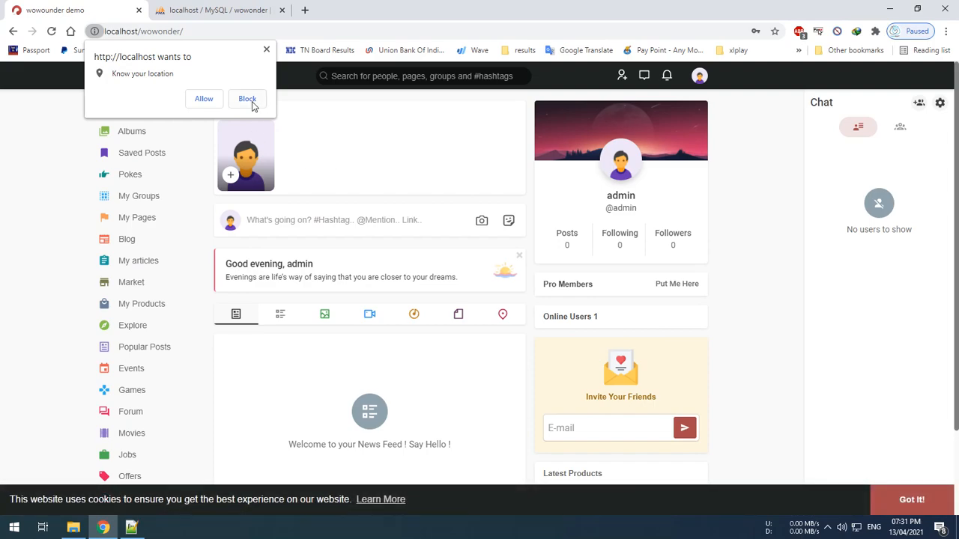
Block the Know your location prompt so the admin News Feed is unobstructed.
scroll(772, 205, down, 2)
scroll(772, 215, up, 2)
click(239, 102)
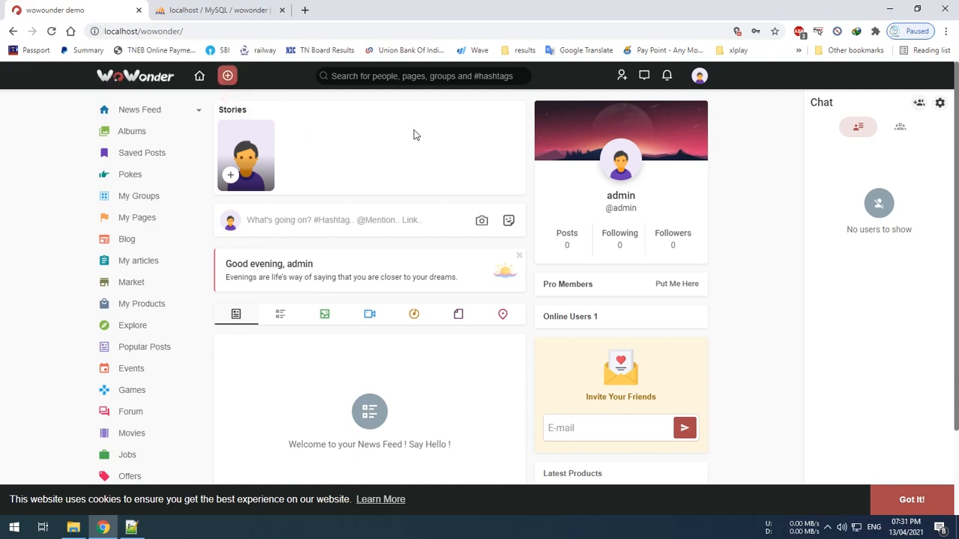